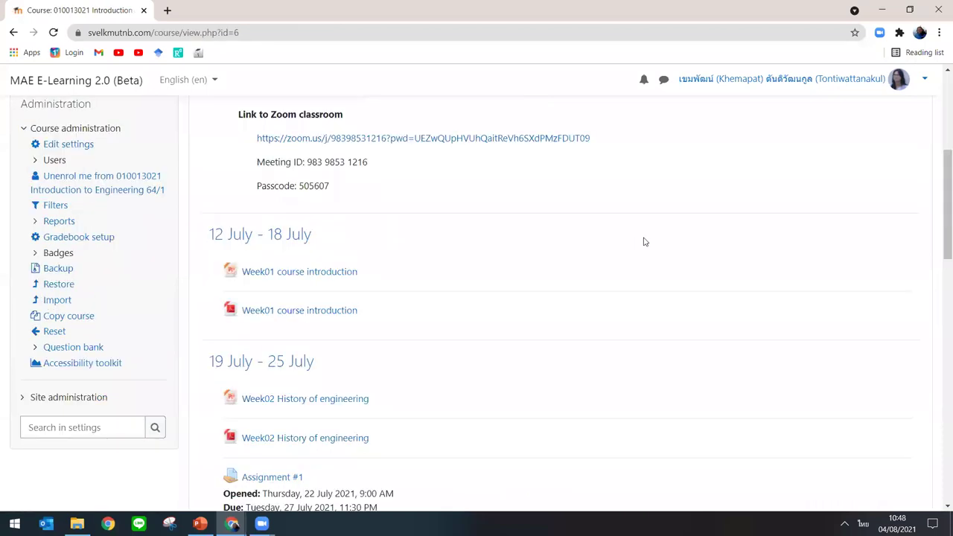
- Open the Attendance activity of the Introduction to Engineering 64/1 course
scroll(645, 241, down, 3)
scroll(645, 241, down, 3)
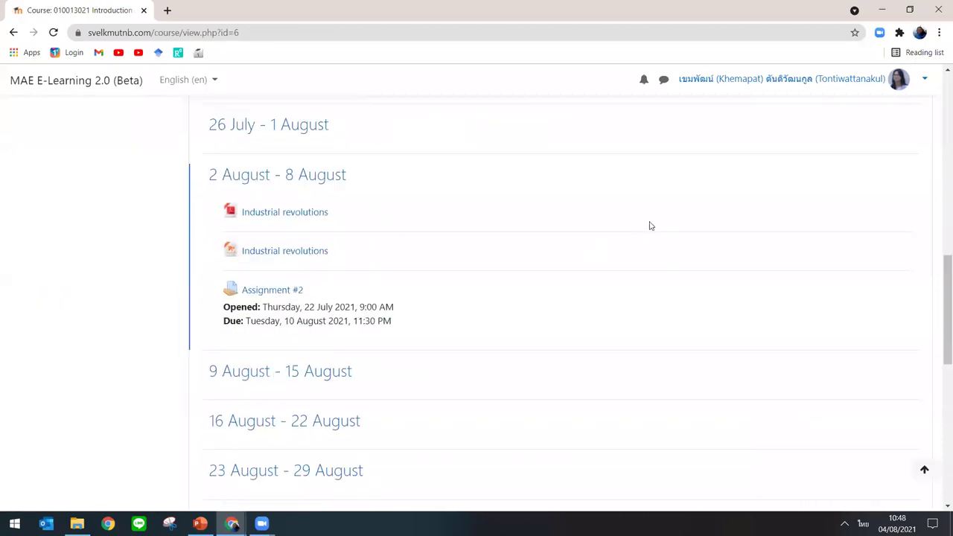
scroll(770, 176, up, 10)
click(265, 287)
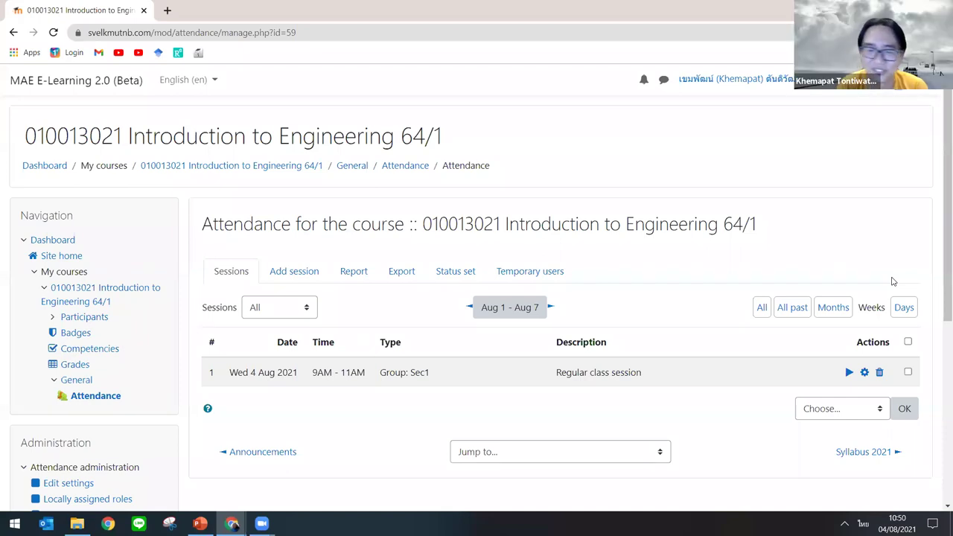
- Edit the 4 August 2021 Sec1 session to allow students to record their own attendance, and save the changes
click(863, 372)
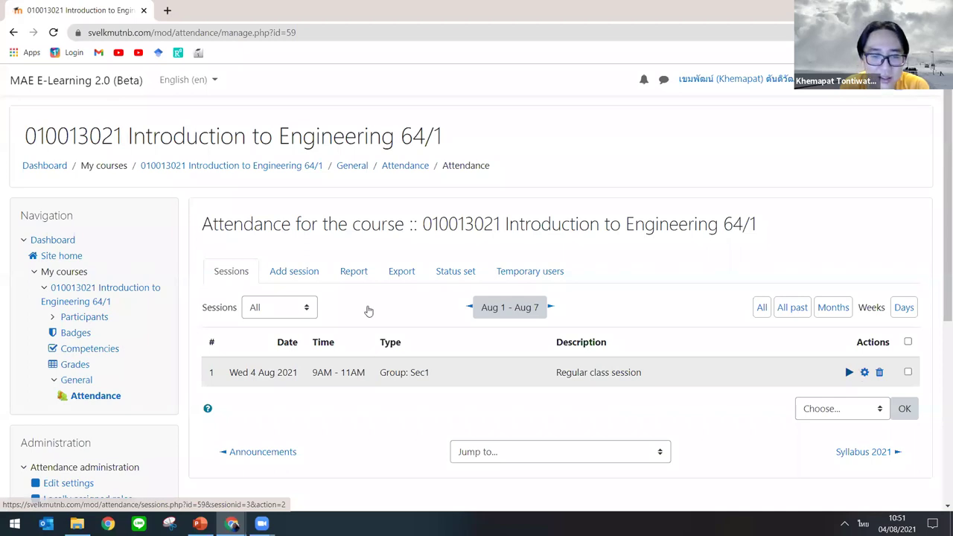
scroll(521, 290, down, 1)
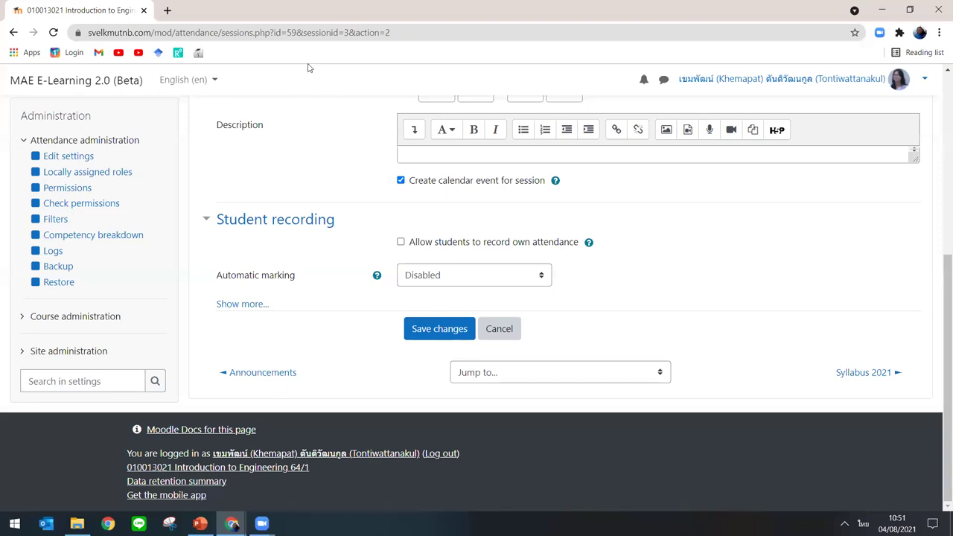
scroll(588, 307, up, 2)
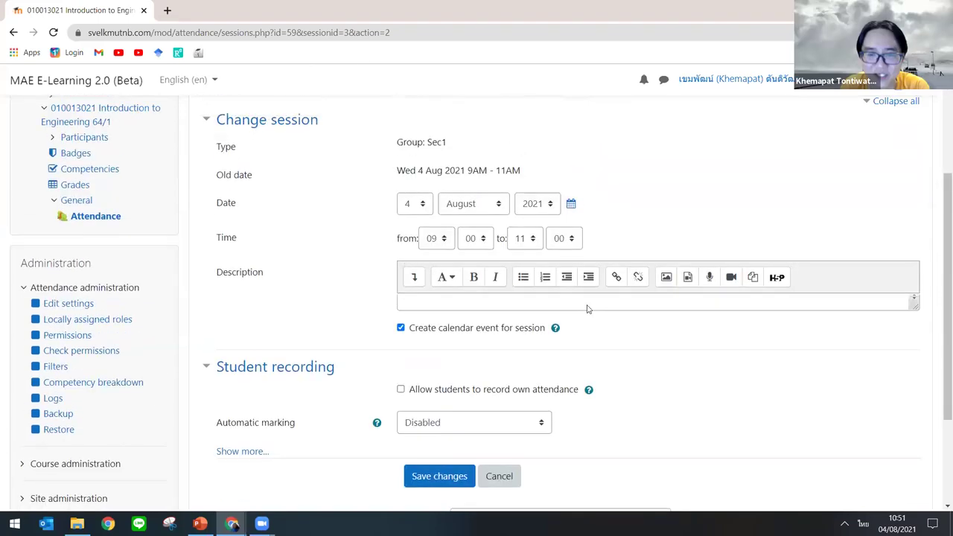
scroll(566, 298, up, 2)
scroll(541, 276, down, 4)
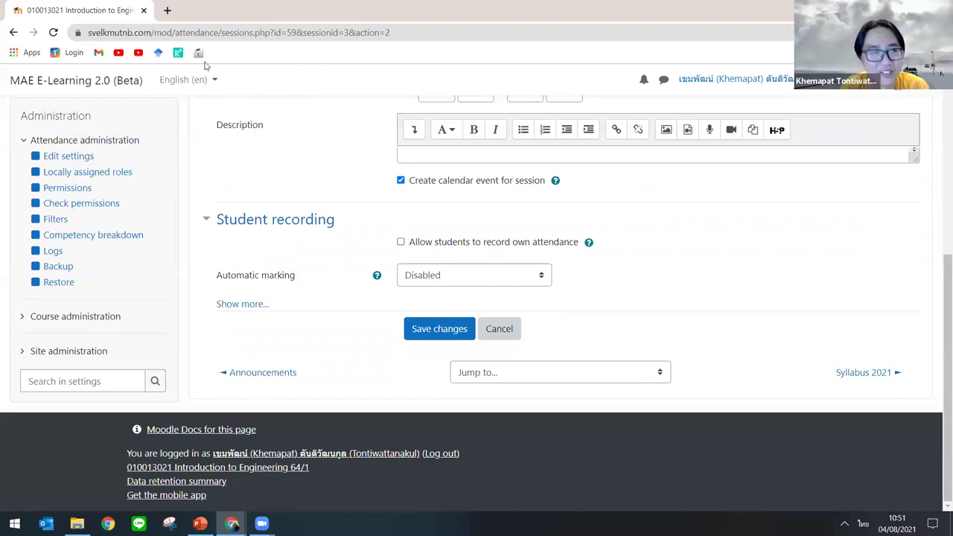
click(402, 245)
scroll(373, 335, down, 3)
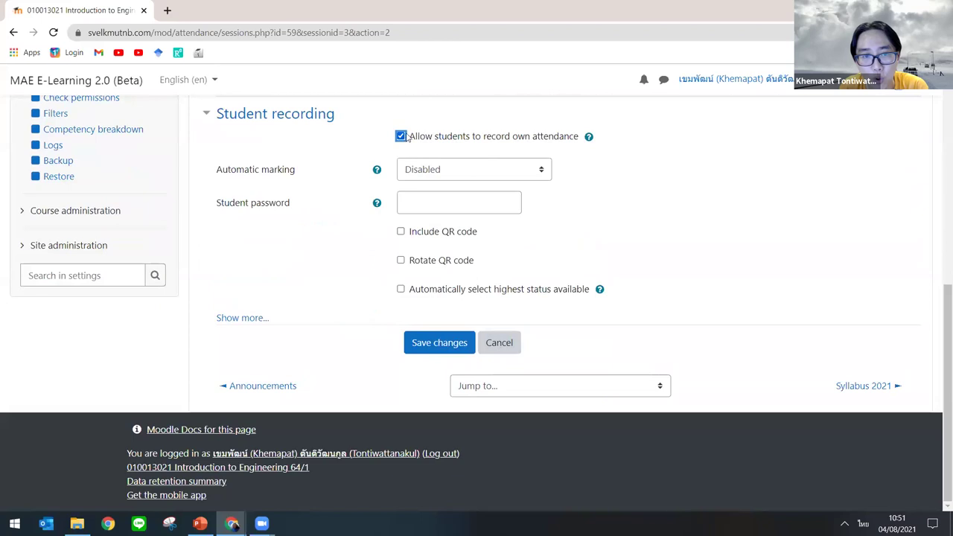
click(441, 346)
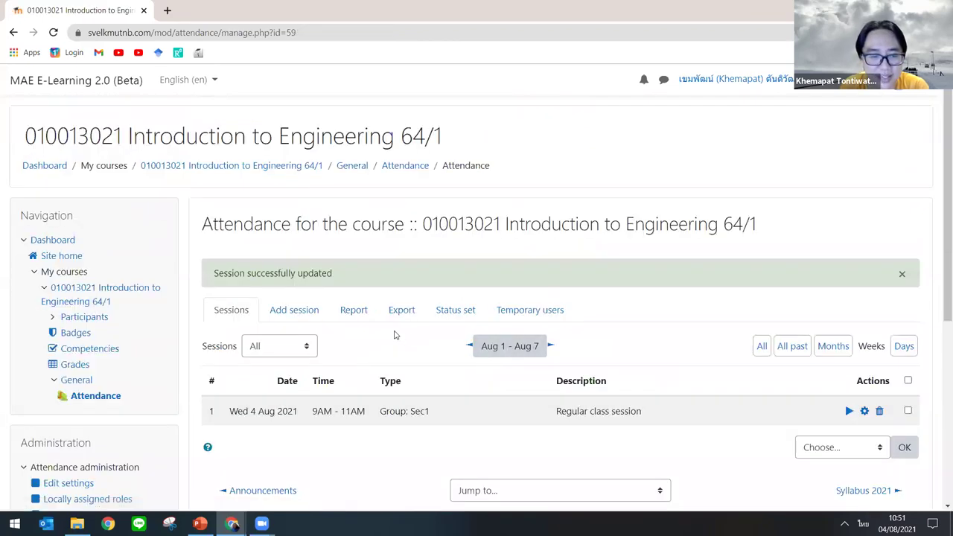
- Open the attendance-taking list for the 4 August 2021 Sec1 session
scroll(394, 335, down, 3)
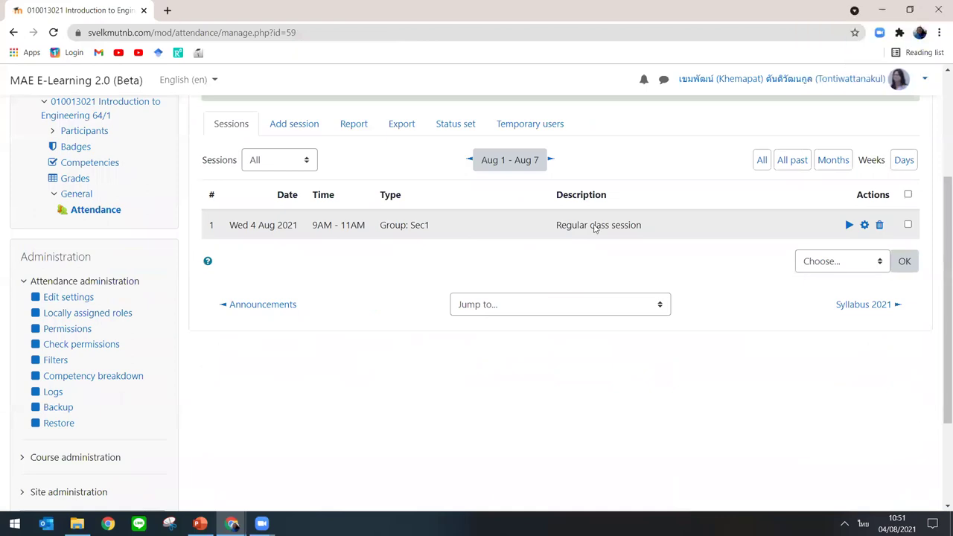
click(848, 225)
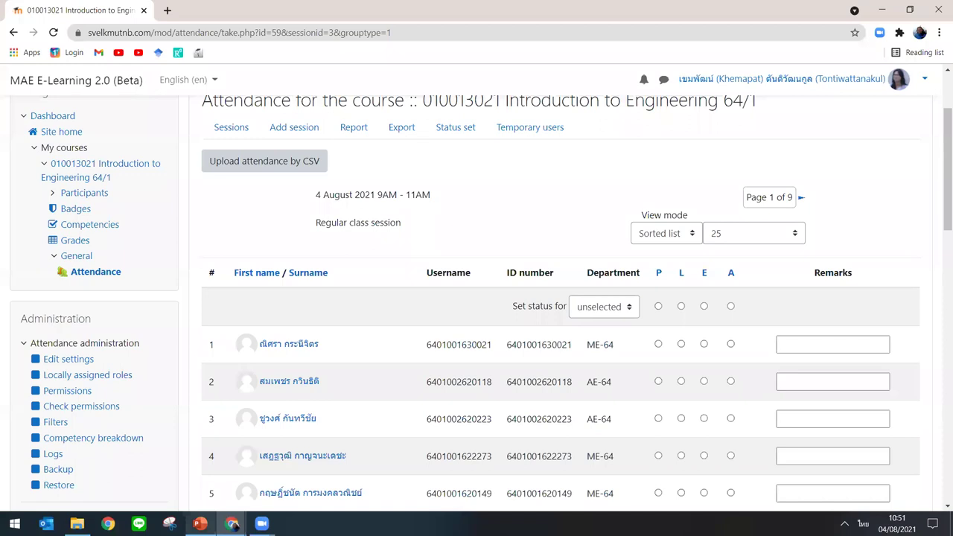
- Switch to PowerPoint and look through the Industrial revolutions slides following slide 7
click(200, 523)
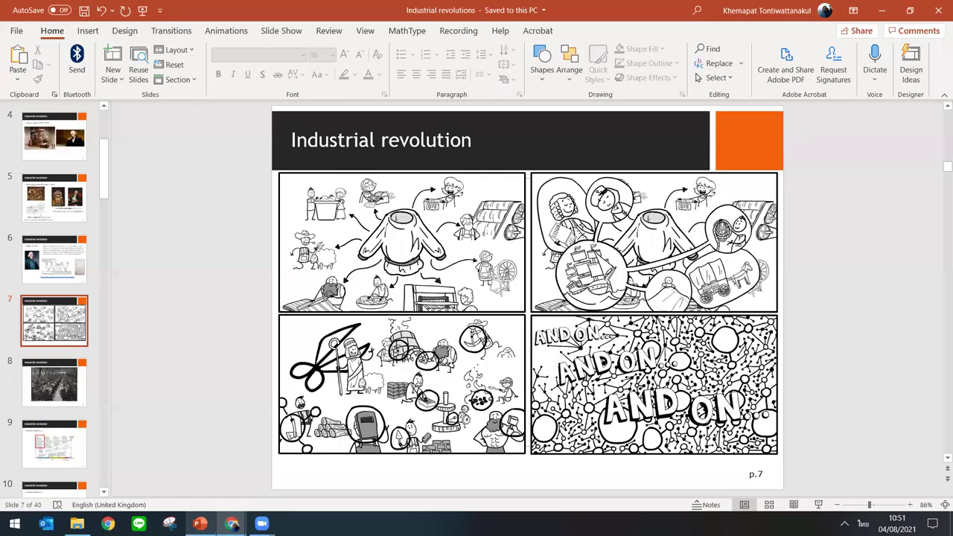
key(alt+Tab)
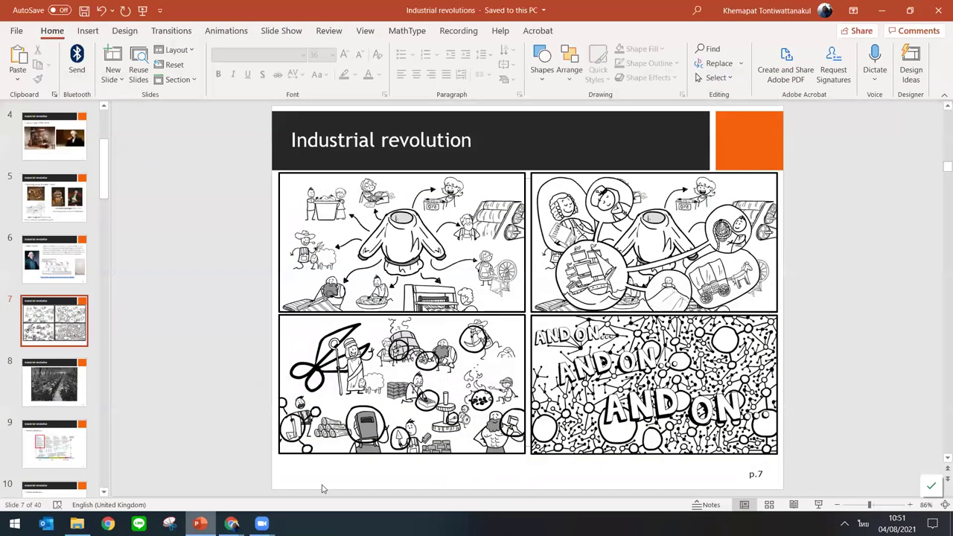
scroll(323, 489, down, 4)
scroll(322, 488, up, 1)
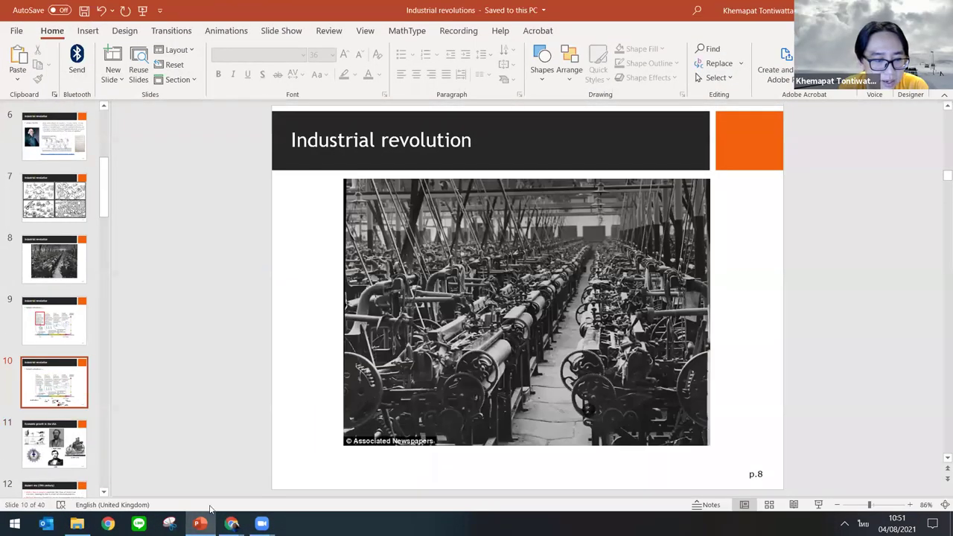
key(alt+Tab)
- Back in the browser, look through the student attendance list and return to the course's main page
scroll(123, 291, up, 3)
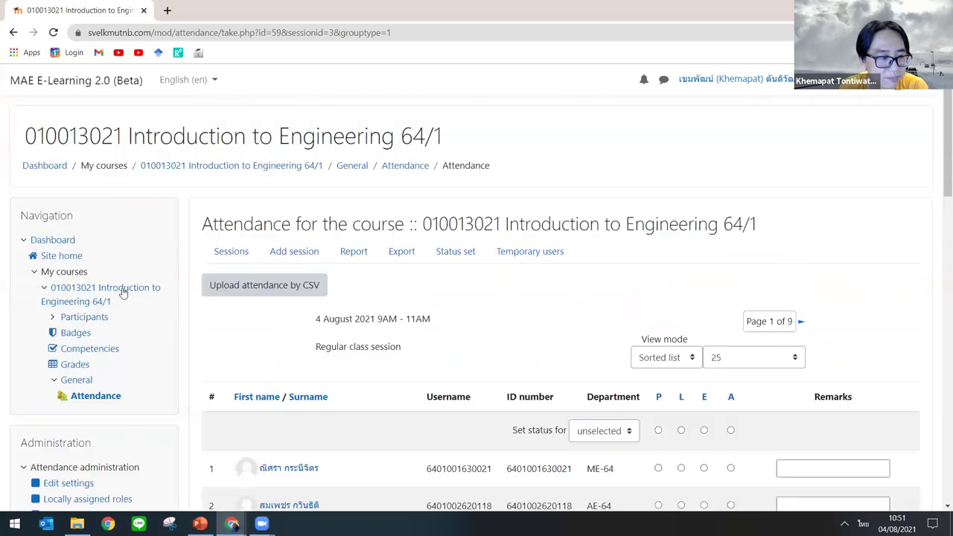
click(102, 296)
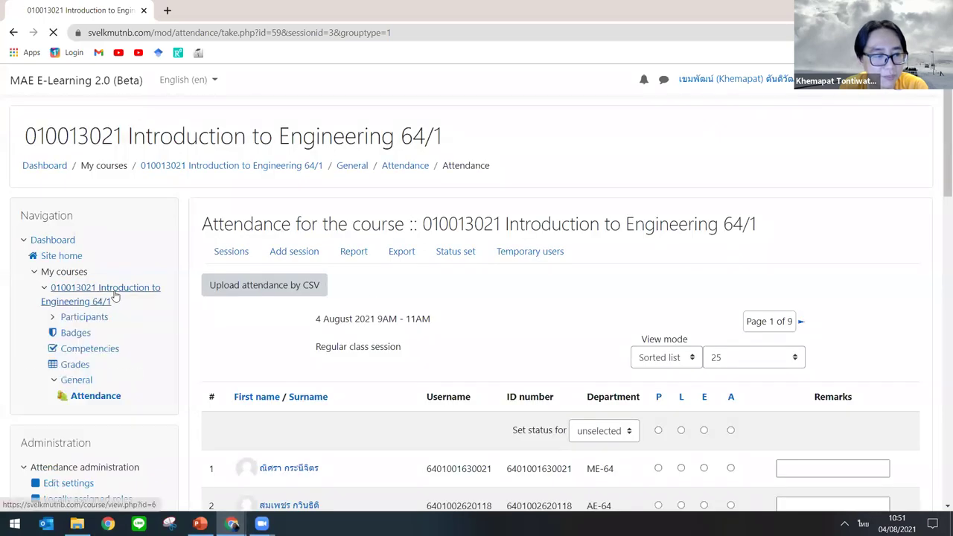
scroll(432, 283, down, 1)
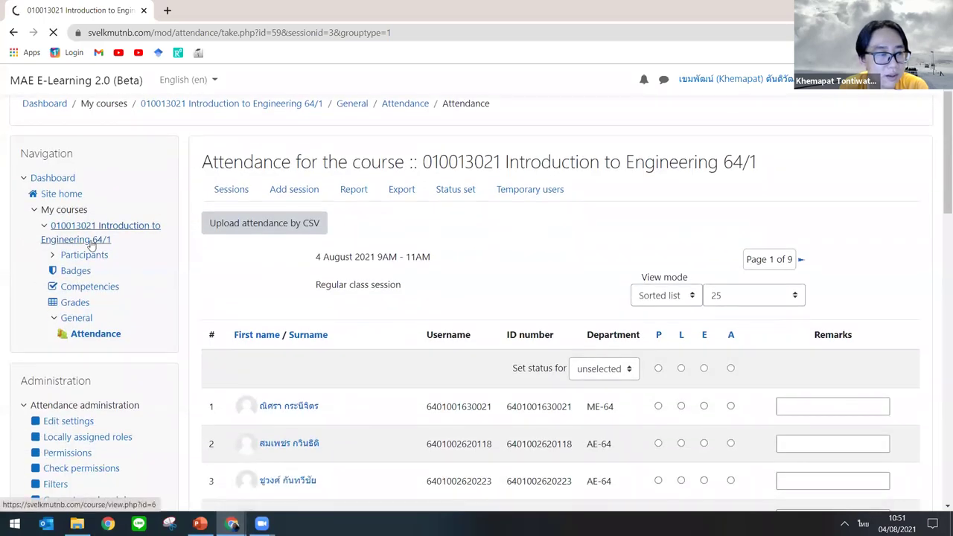
click(91, 246)
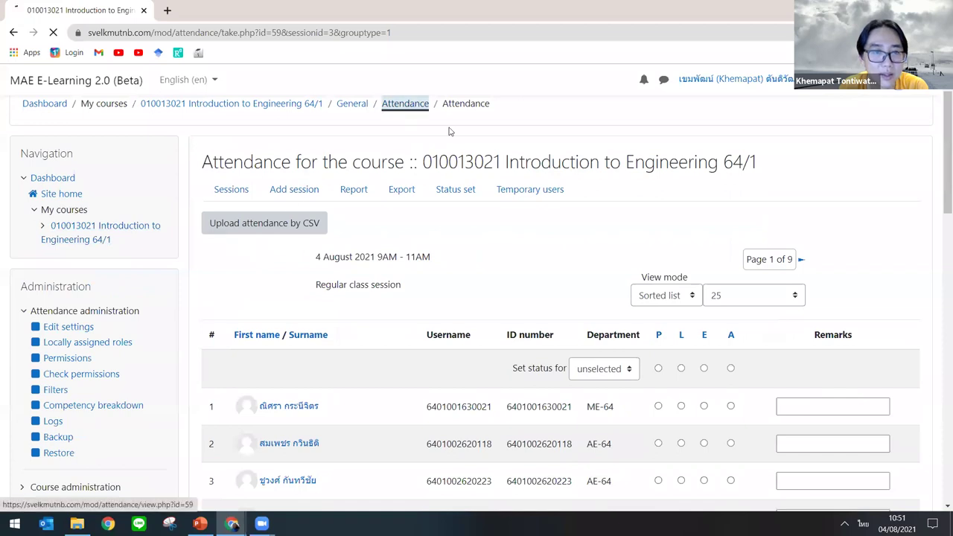
click(282, 107)
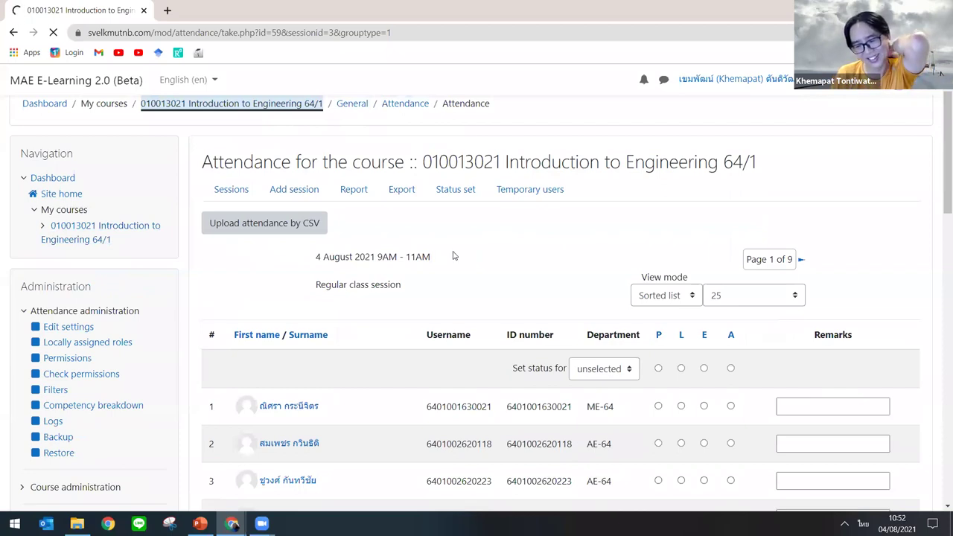
click(526, 237)
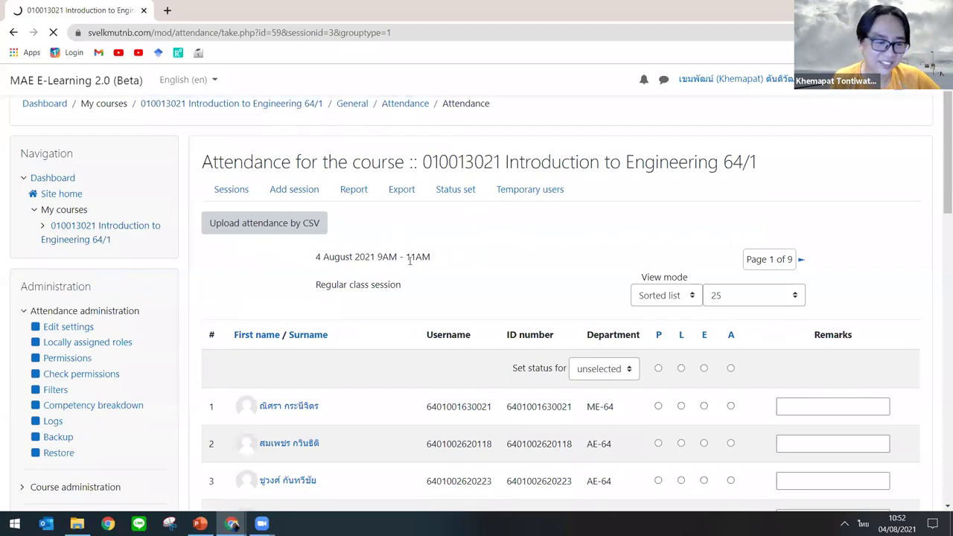
scroll(411, 260, down, 8)
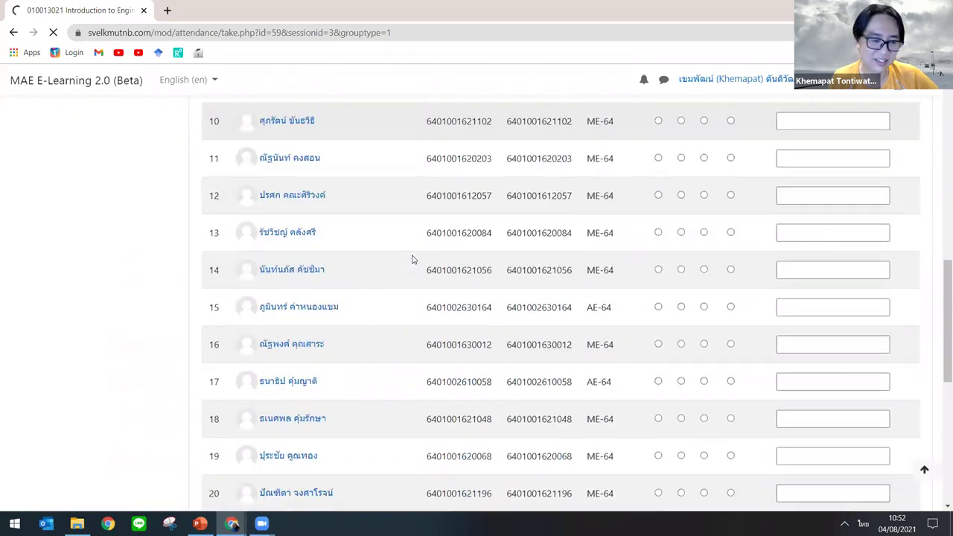
scroll(412, 260, down, 3)
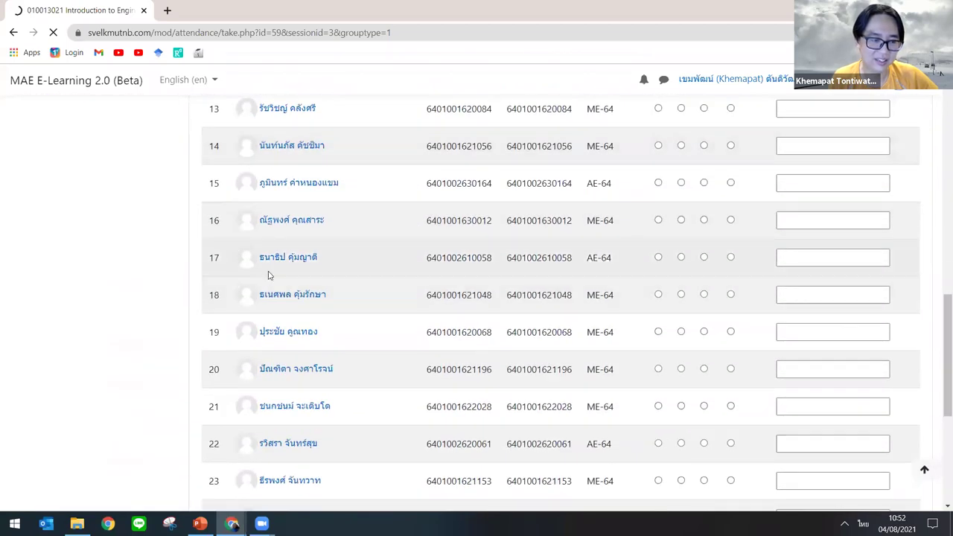
scroll(270, 275, up, 10)
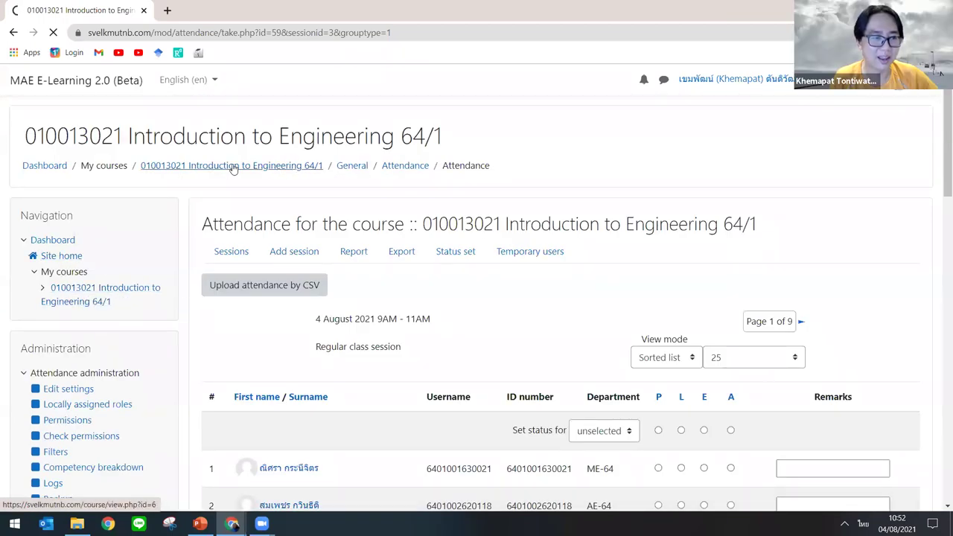
click(175, 167)
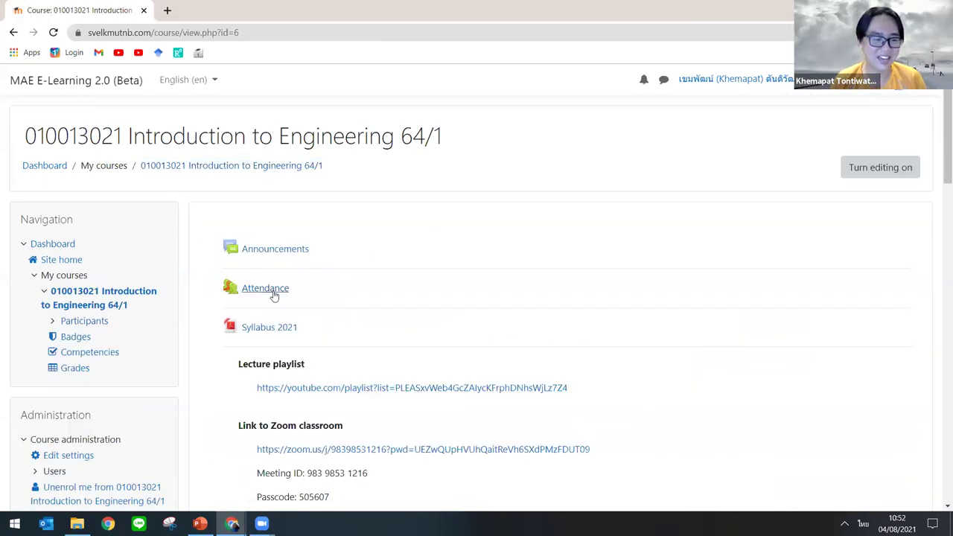
- Open Assignment #2 from the 2 August - 8 August section of the course
scroll(335, 318, down, 10)
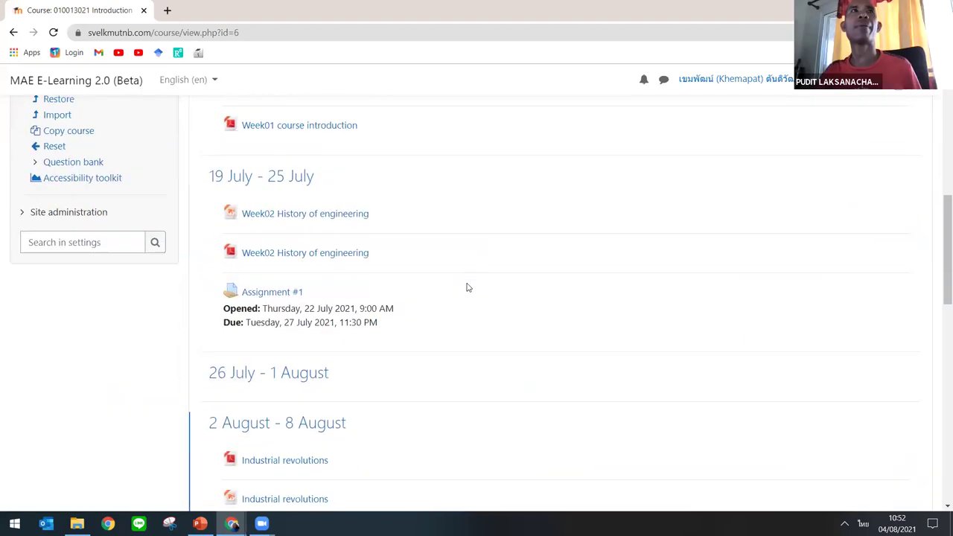
click(295, 286)
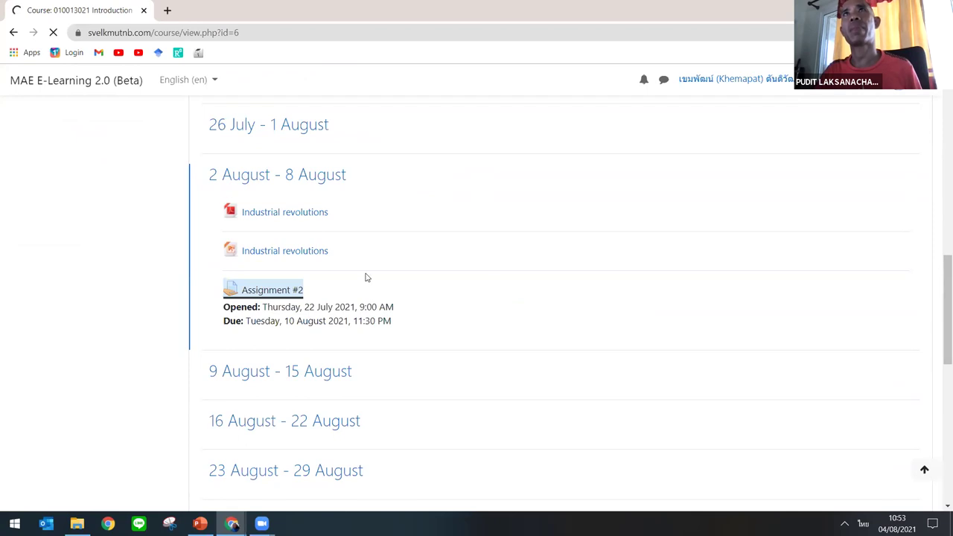
click(77, 225)
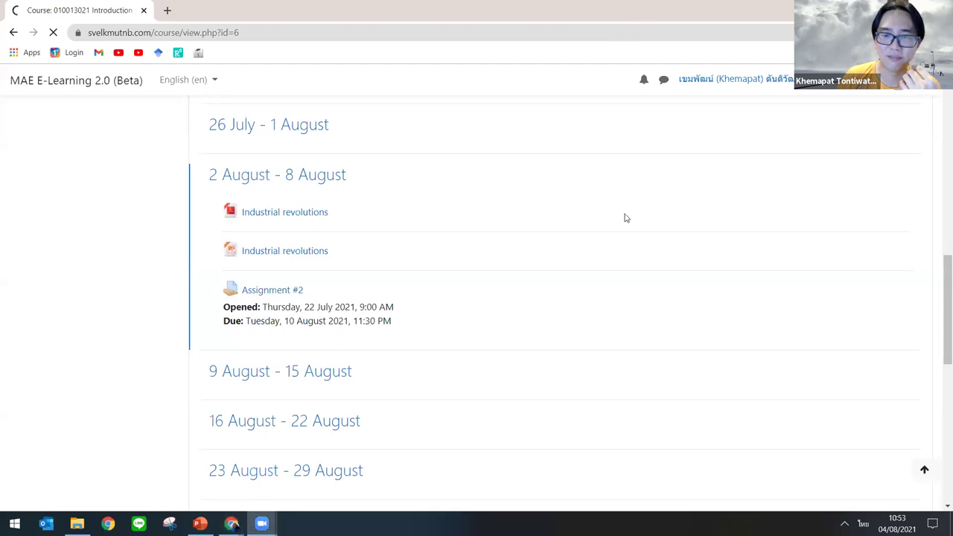
- Open the Gmail inbox in a new browser tab
click(167, 10)
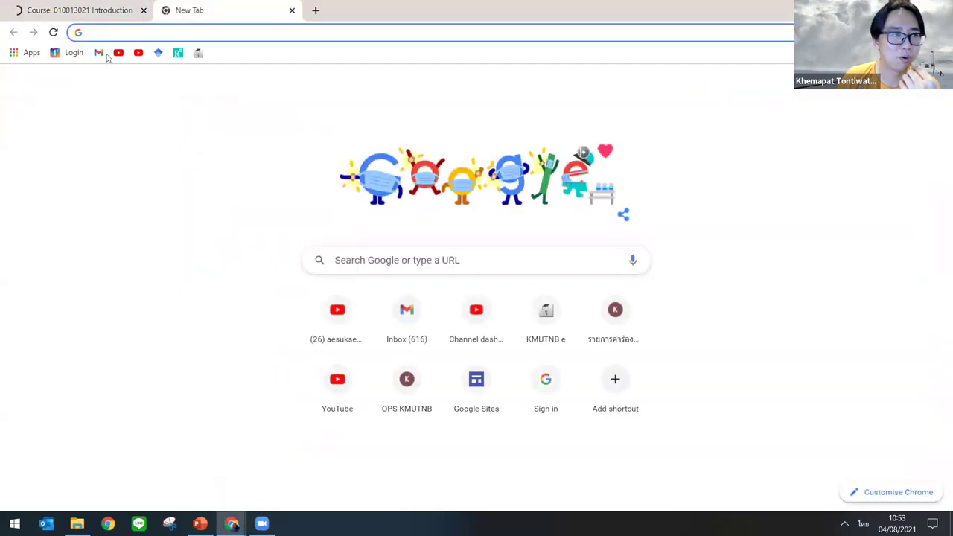
click(99, 53)
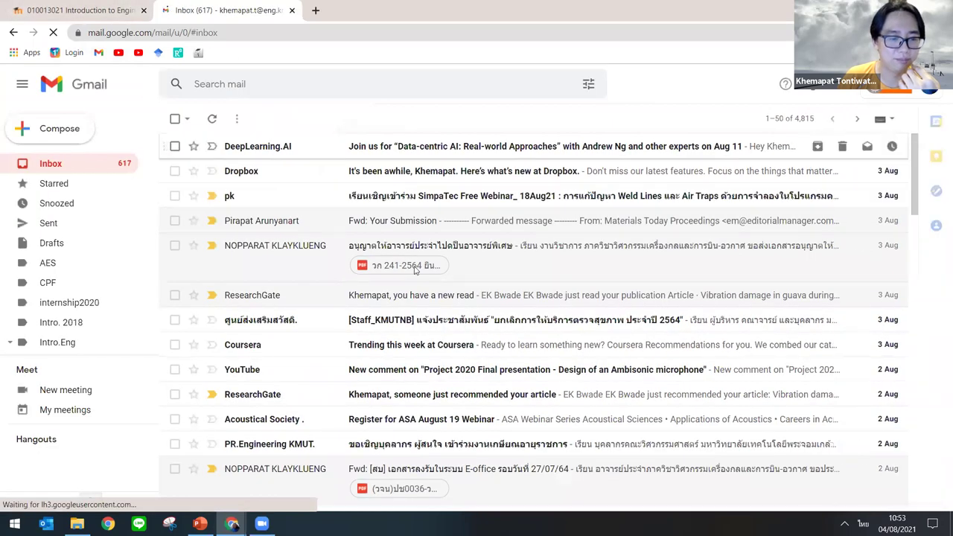
- Return to the Assignment #2 page and review its instructions and grading summary
key(ctrl+Tab)
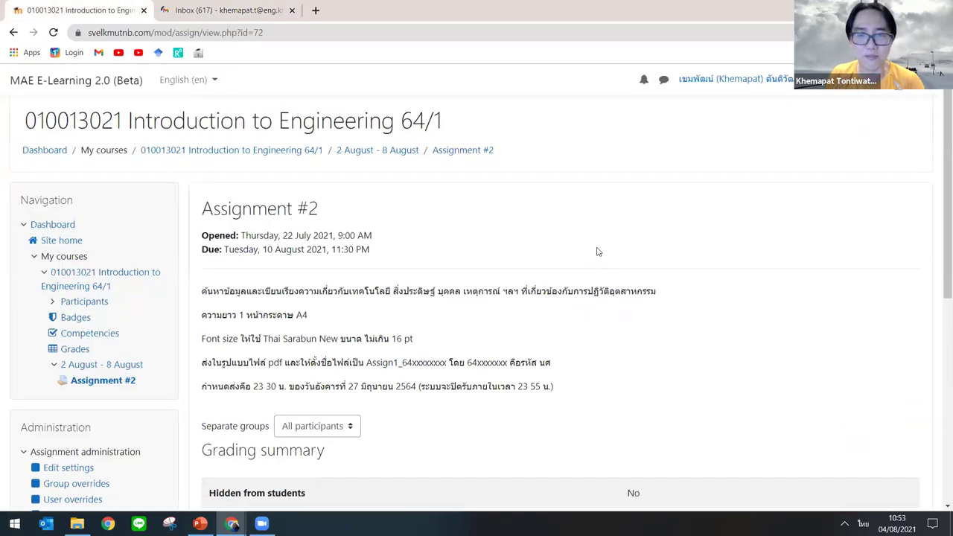
scroll(693, 261, down, 2)
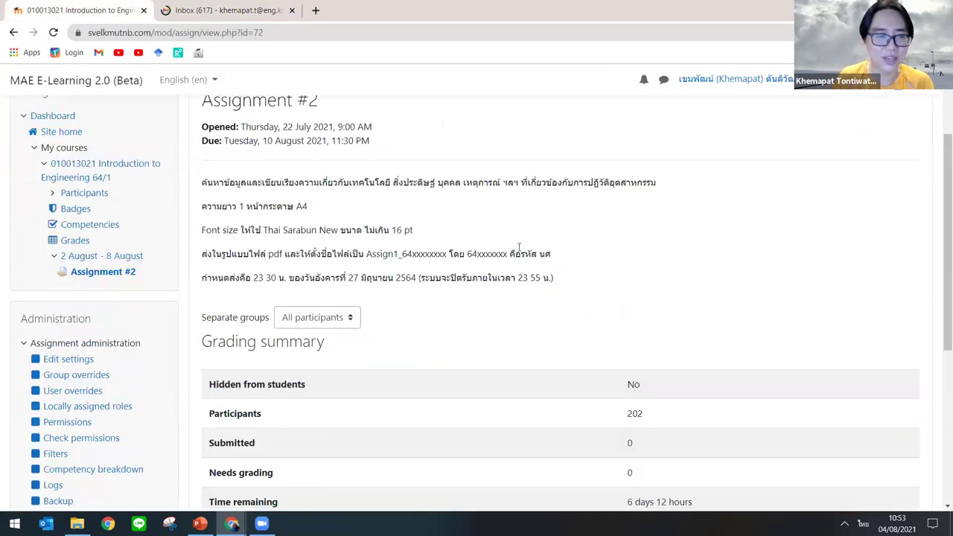
scroll(588, 288, up, 1)
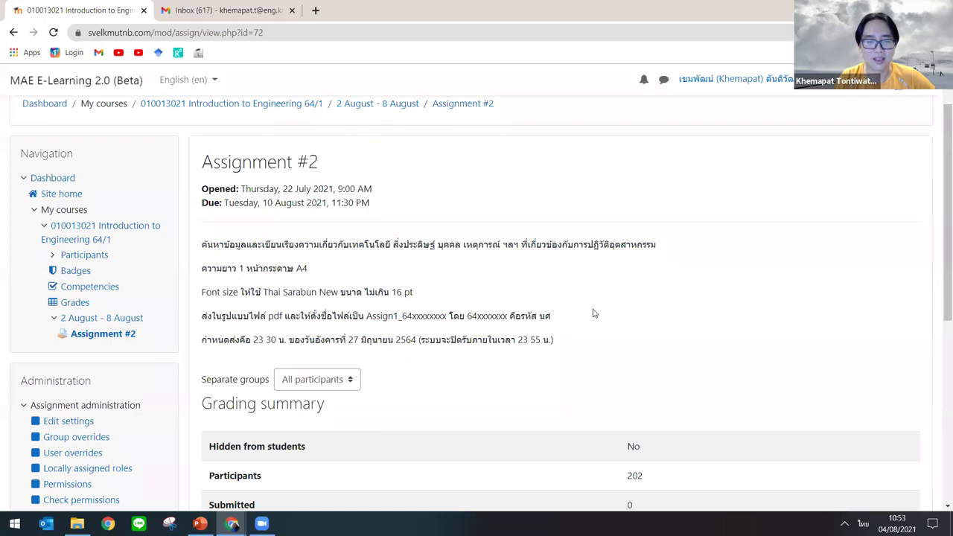
scroll(595, 314, down, 2)
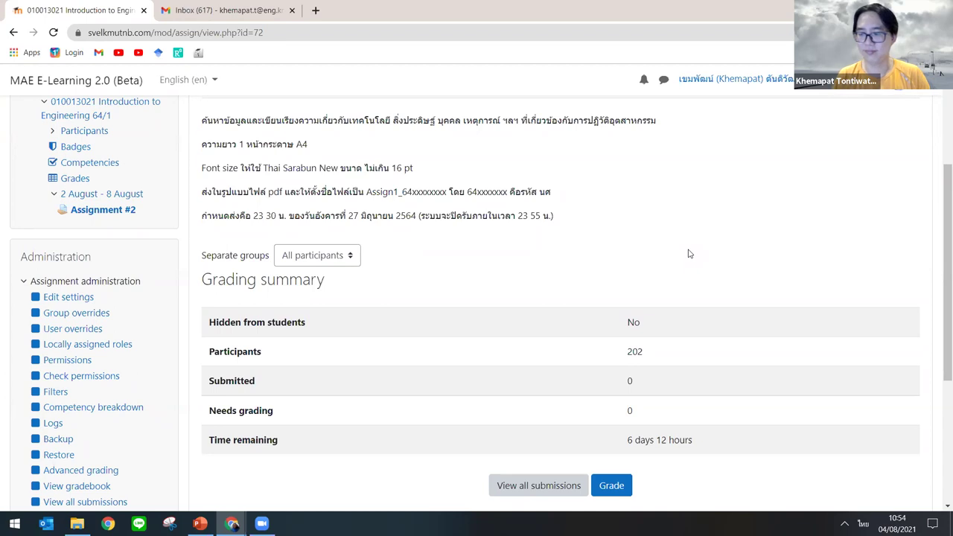
scroll(717, 174, up, 3)
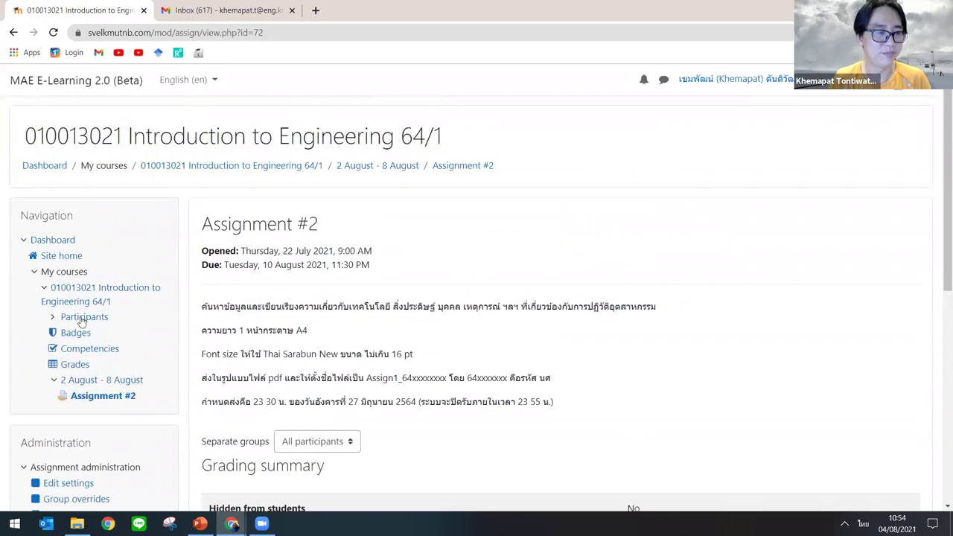
- Go back to the course's main page and open the Attendance activity
click(177, 171)
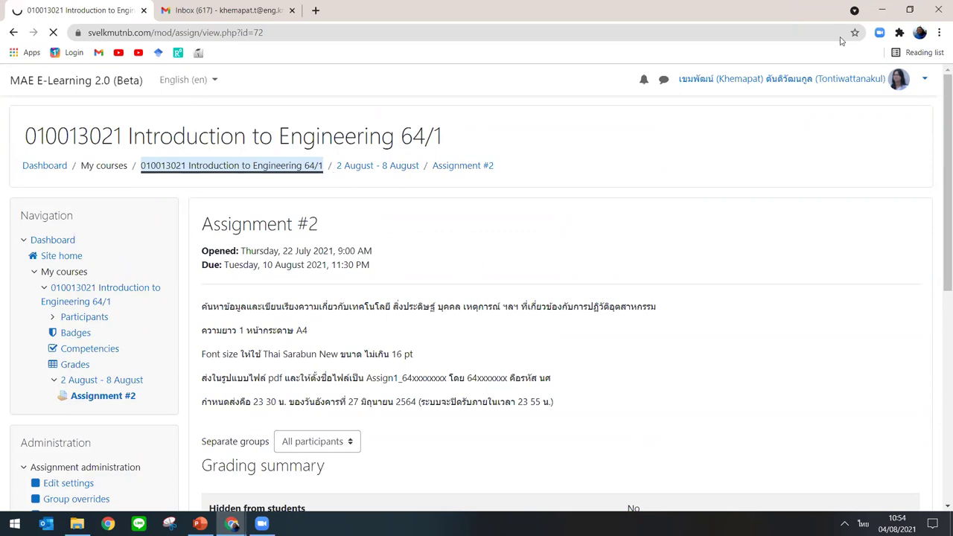
click(282, 289)
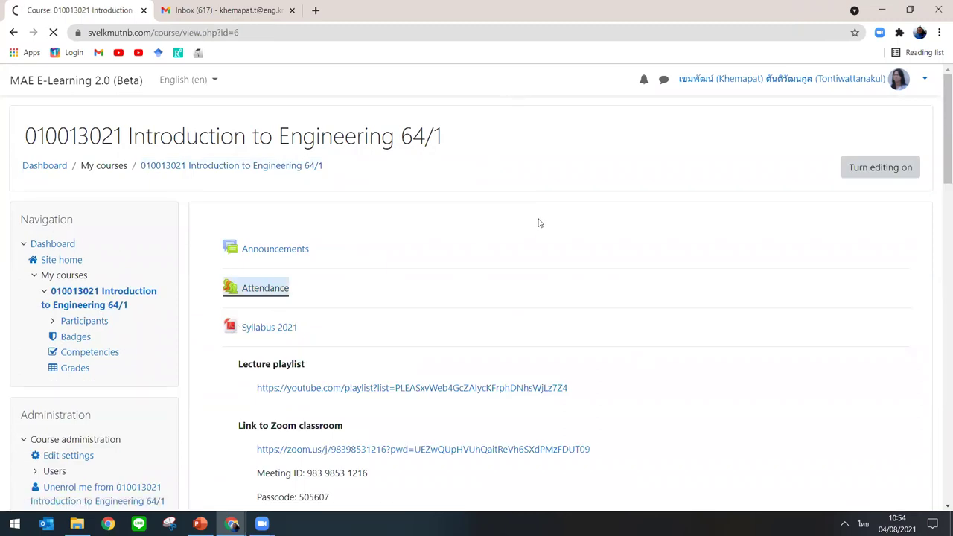